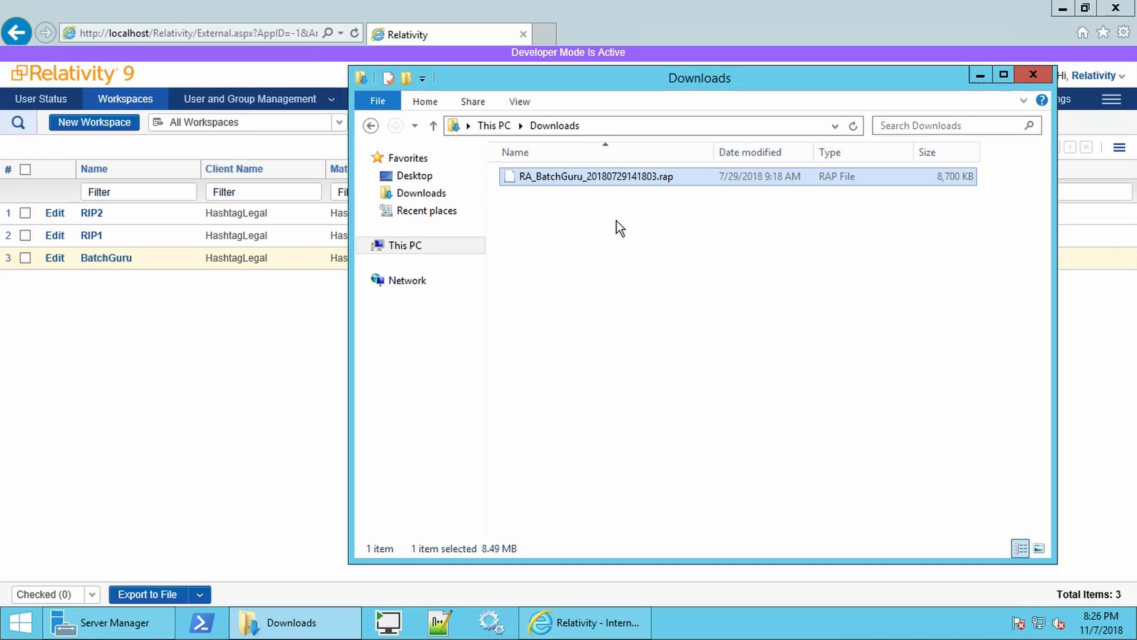
Upload RA_BatchGuru_20180729141803.rap to the Application Library and save it as a library application
left_click(287, 337)
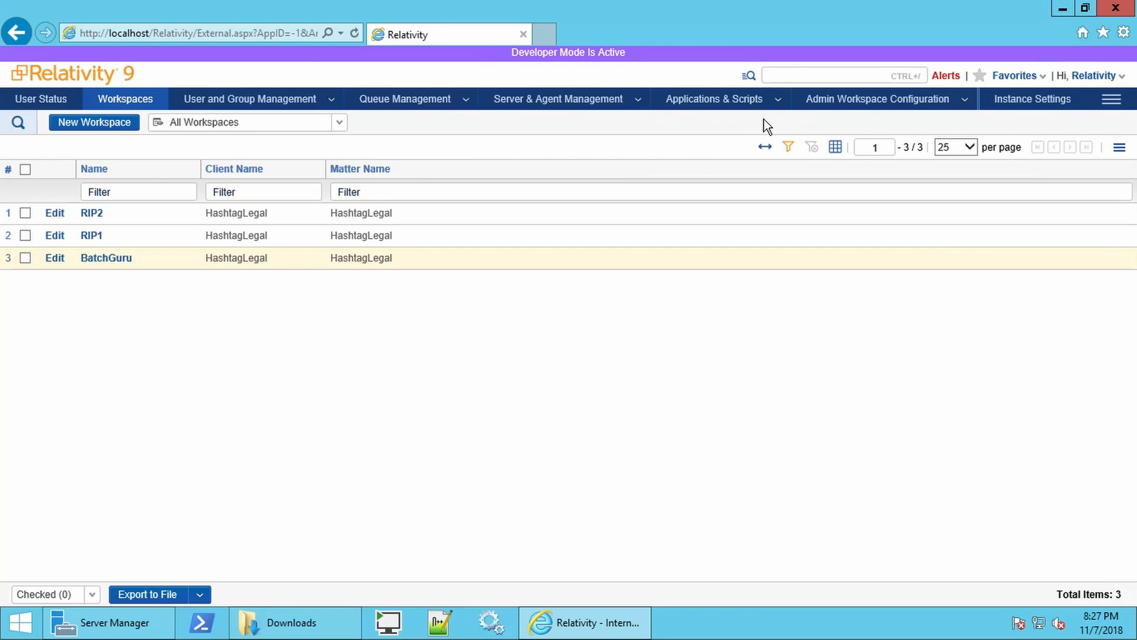
left_click(779, 104)
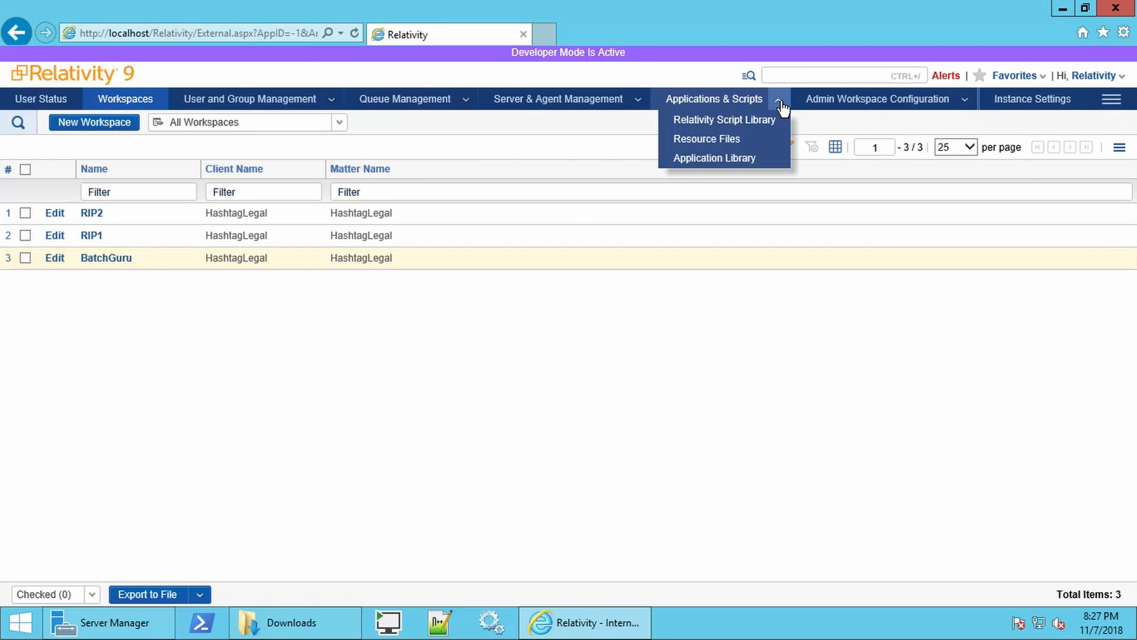
left_click(711, 159)
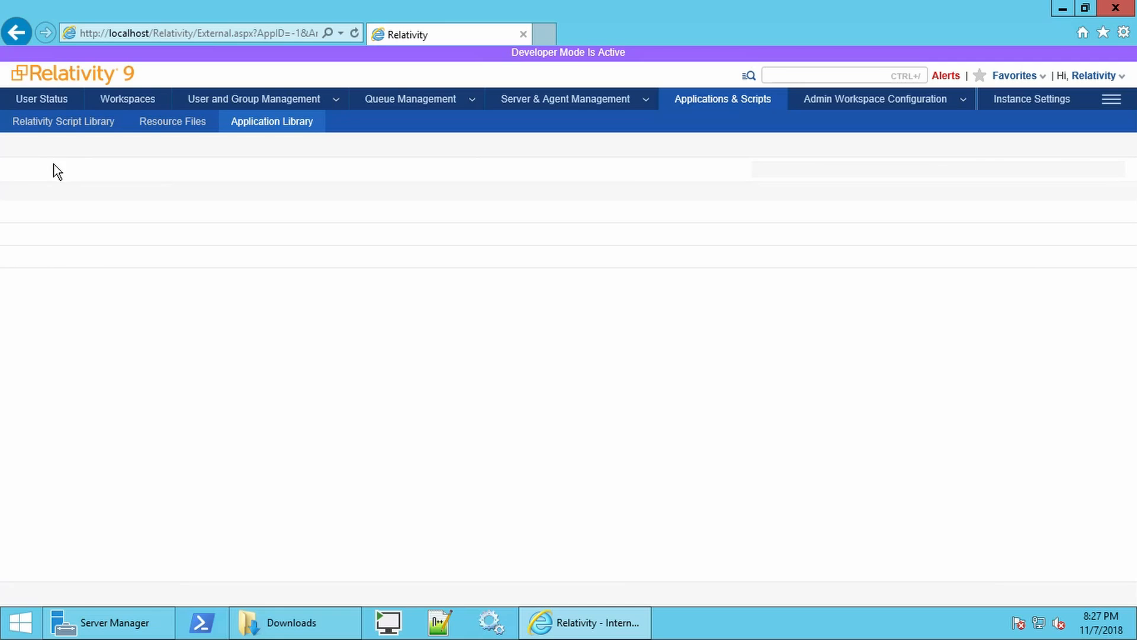
left_click(79, 147)
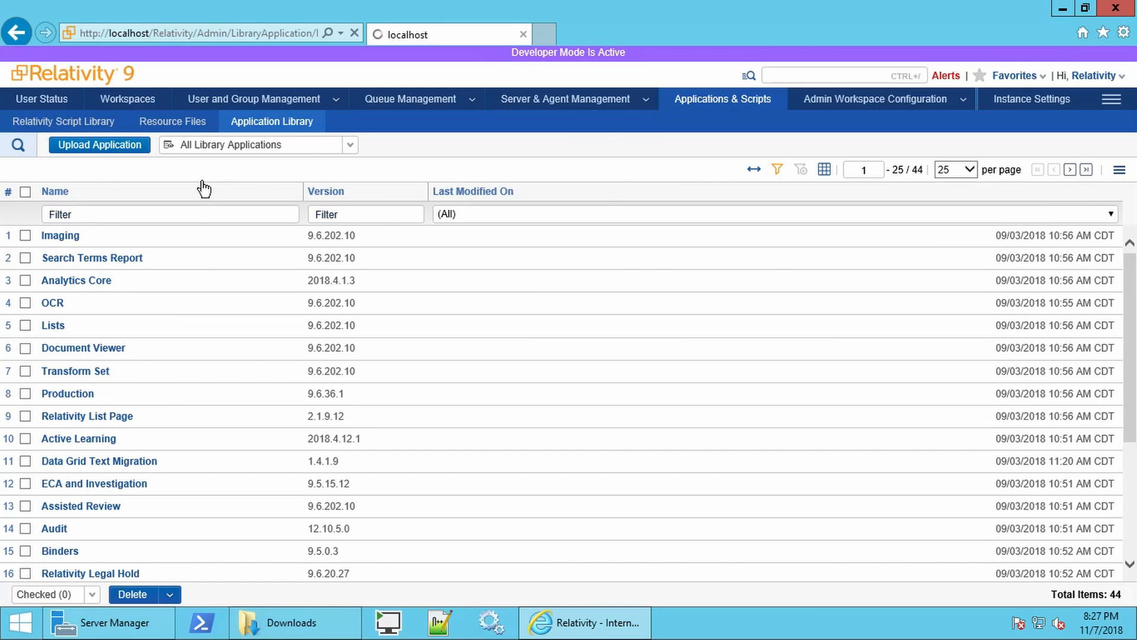
left_click(320, 211)
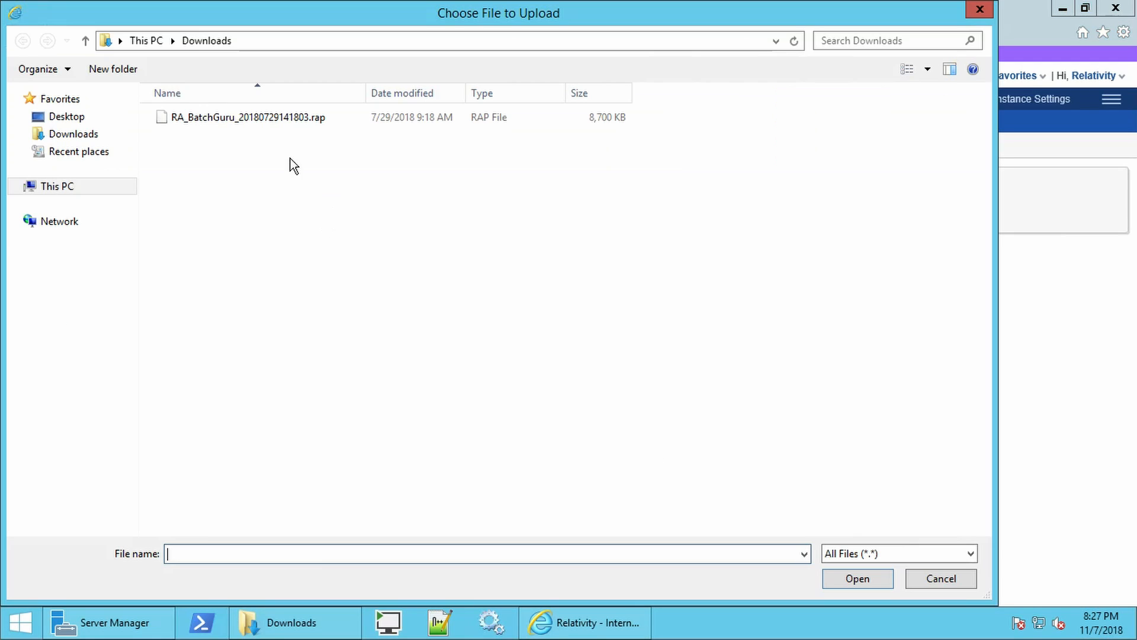
left_click(190, 117)
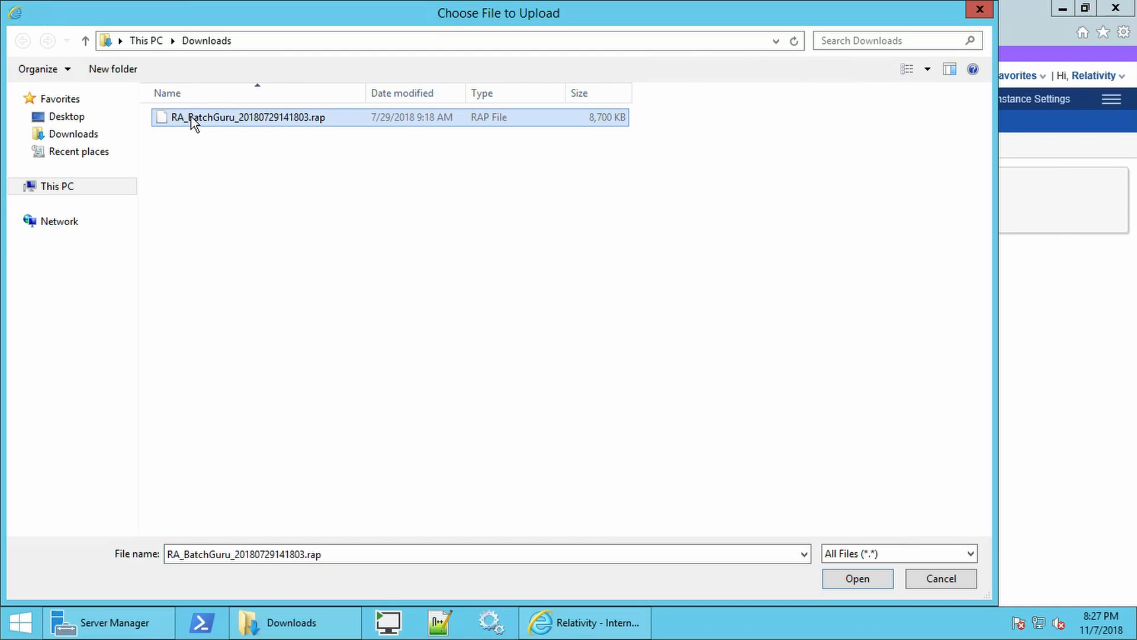
left_click(858, 578)
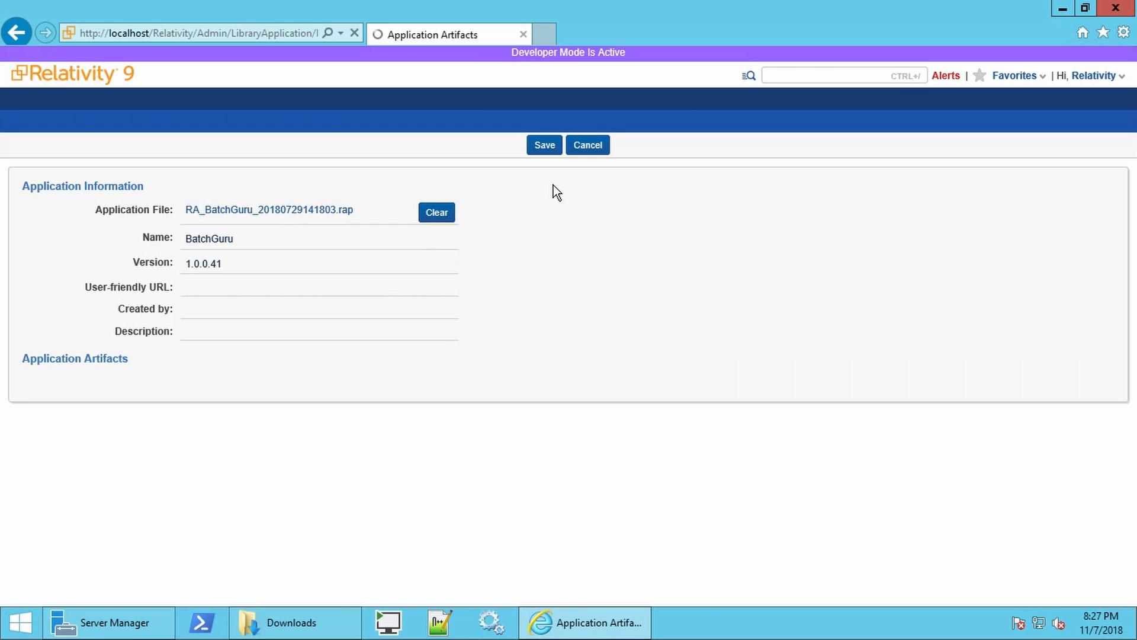
left_click(546, 149)
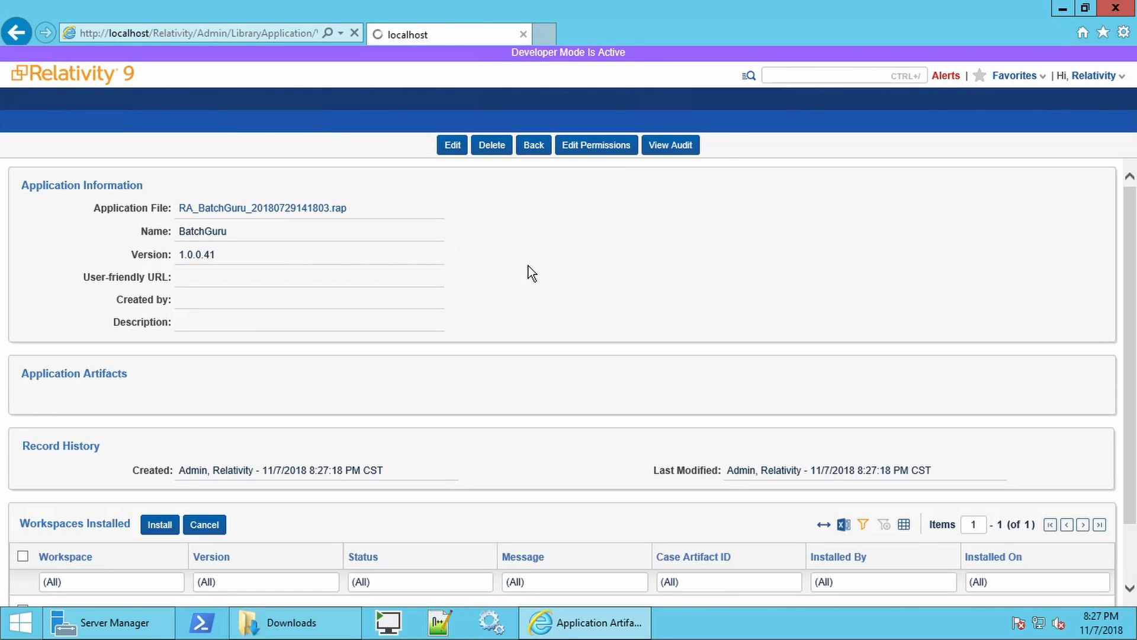
Install the uploaded BatchGuru application to the BatchGuru workspace and save the installation
scroll(466, 368, "down", 2)
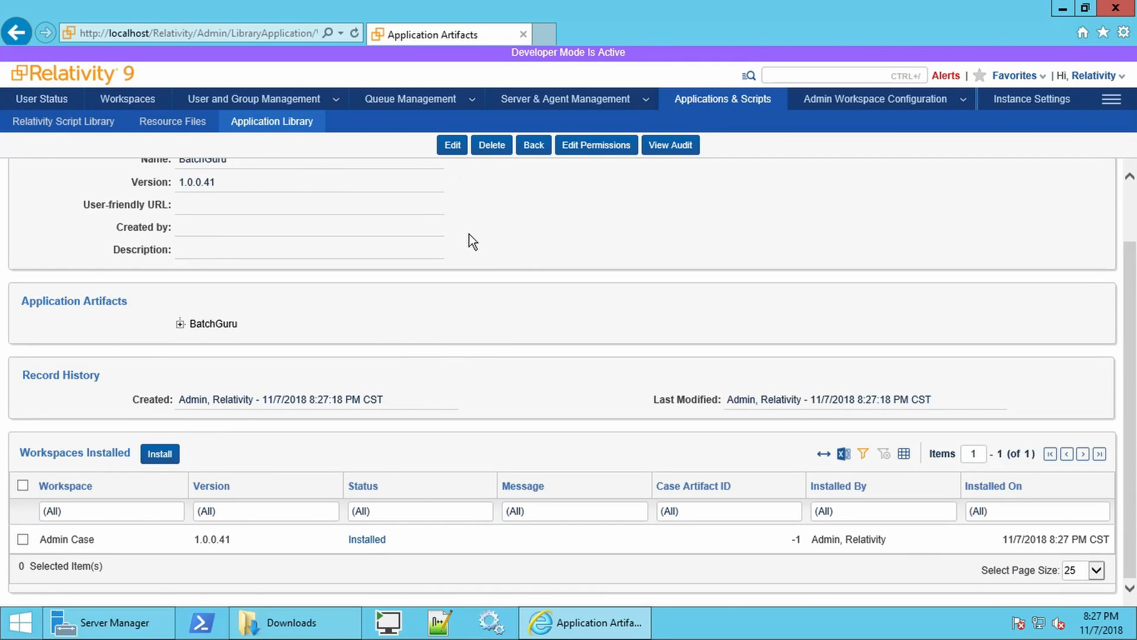
left_click(159, 454)
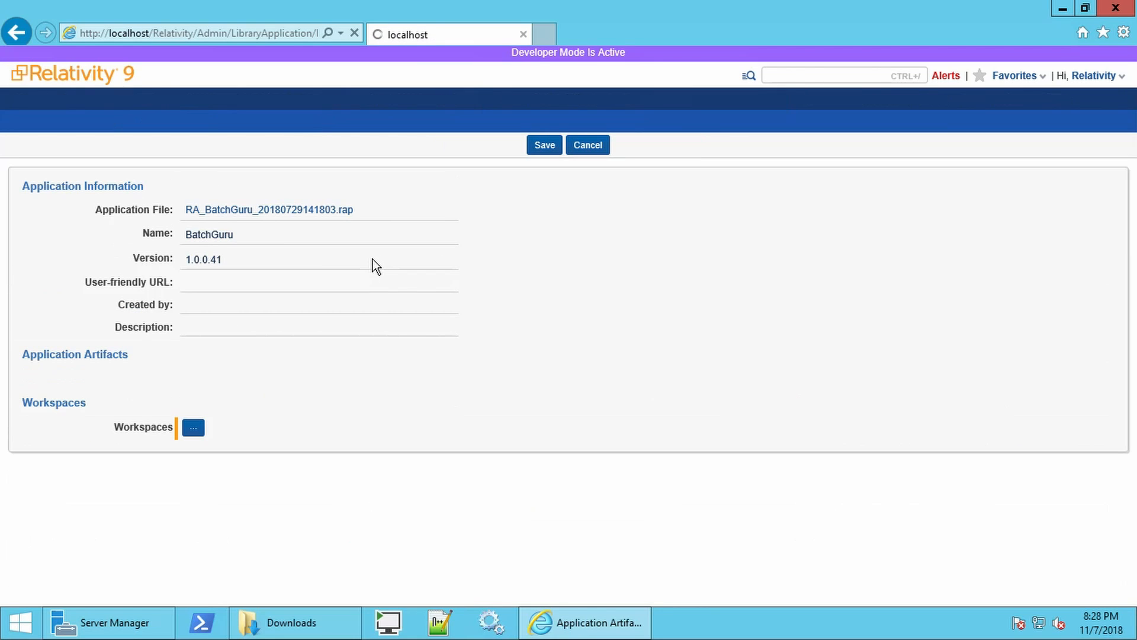
left_click(193, 428)
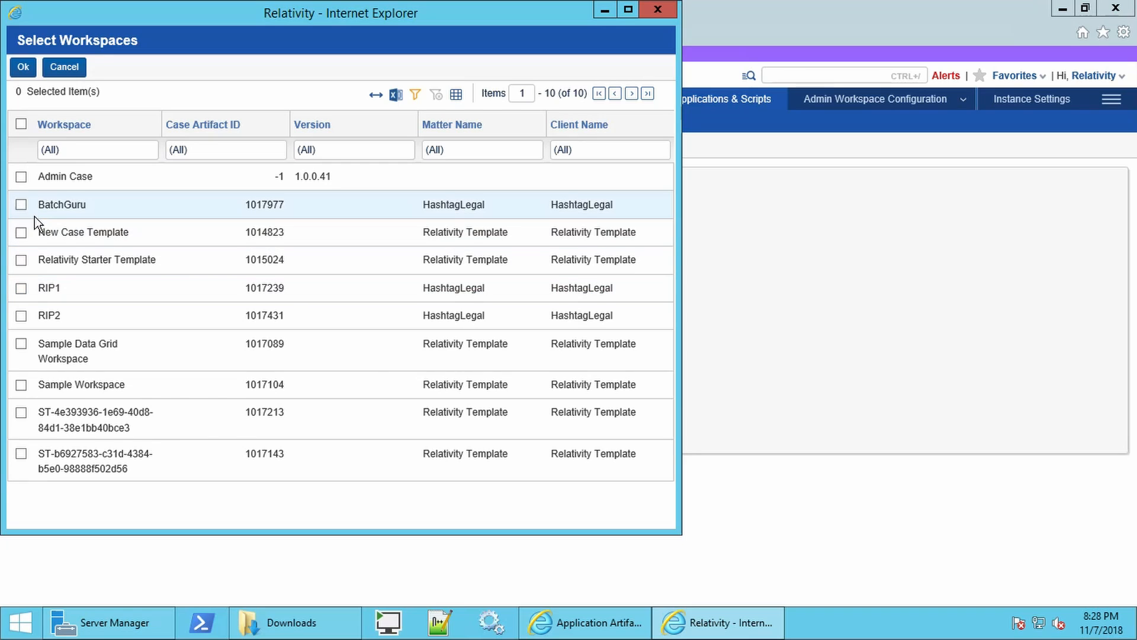
left_click(21, 205)
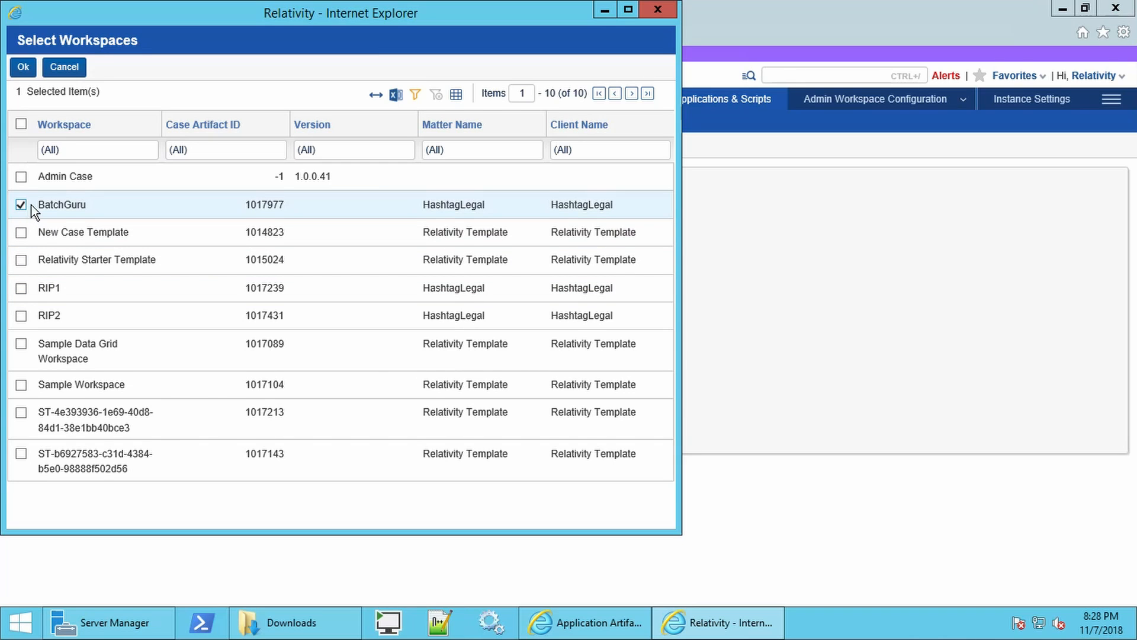
left_click(23, 67)
left_click(545, 145)
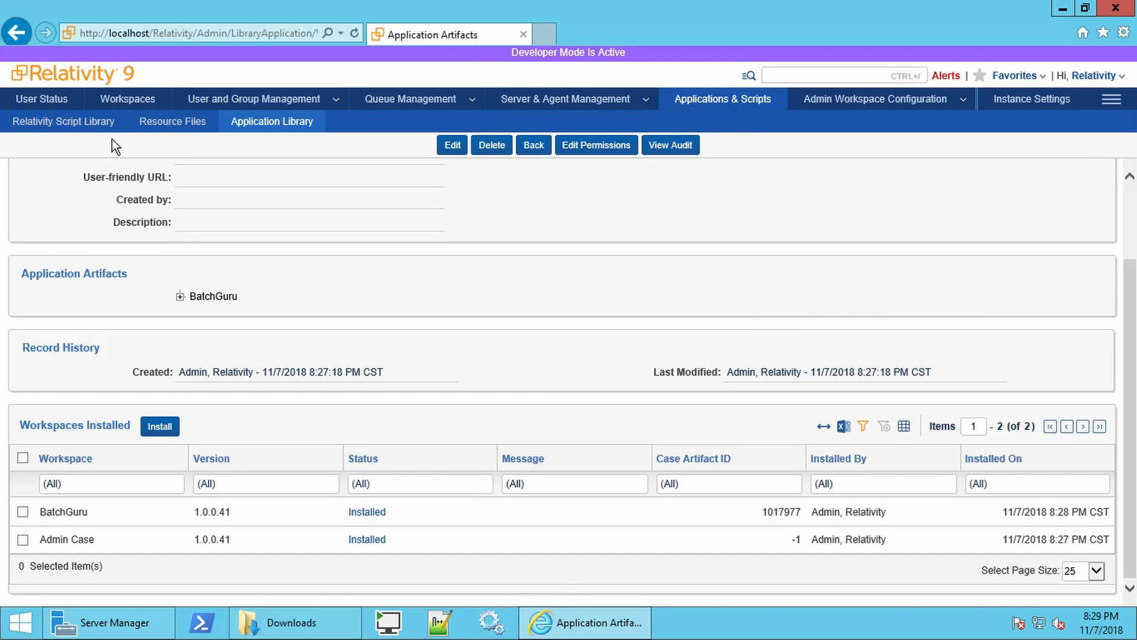
Open the BatchGuru workspace and go to the license entry section of BatchGuru's Config / License / Etc. page
left_click(128, 98)
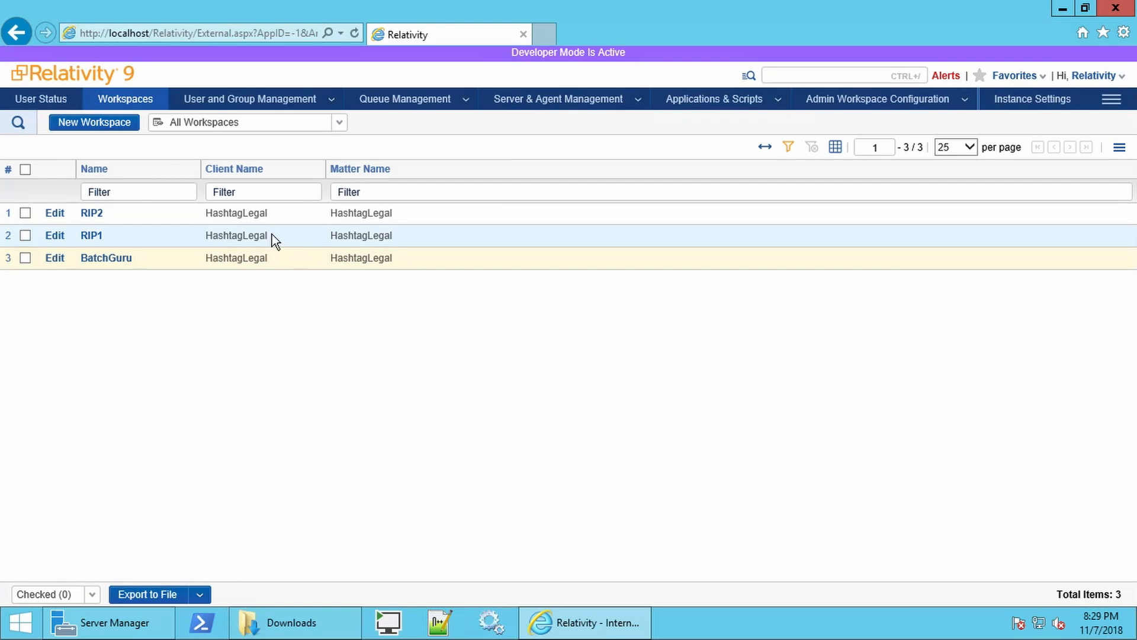
left_click(120, 262)
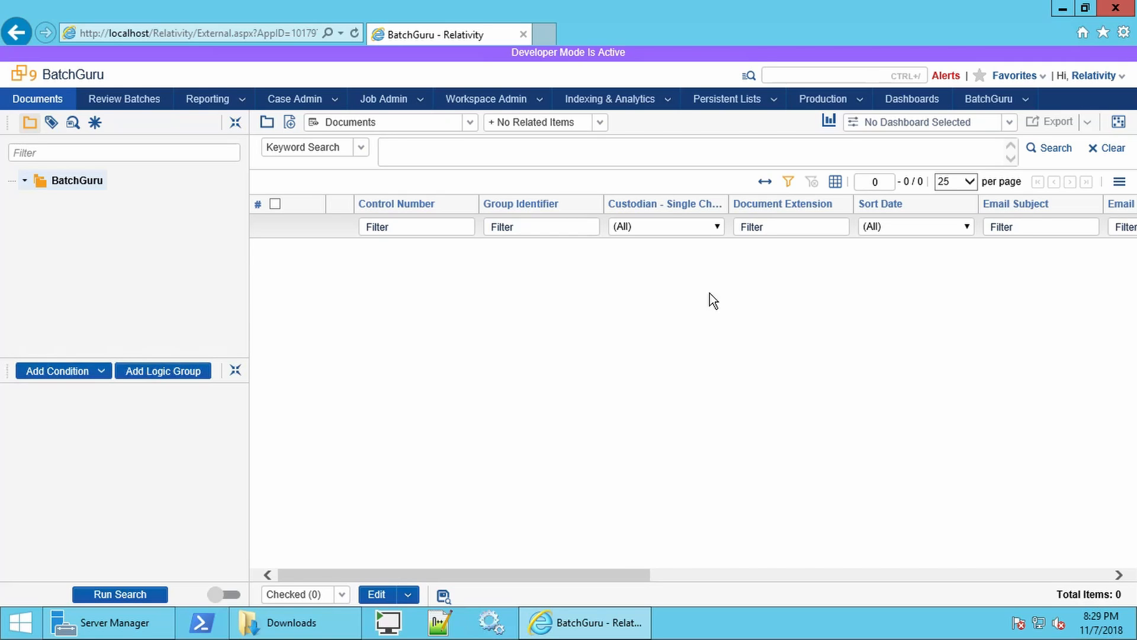
left_click(1025, 99)
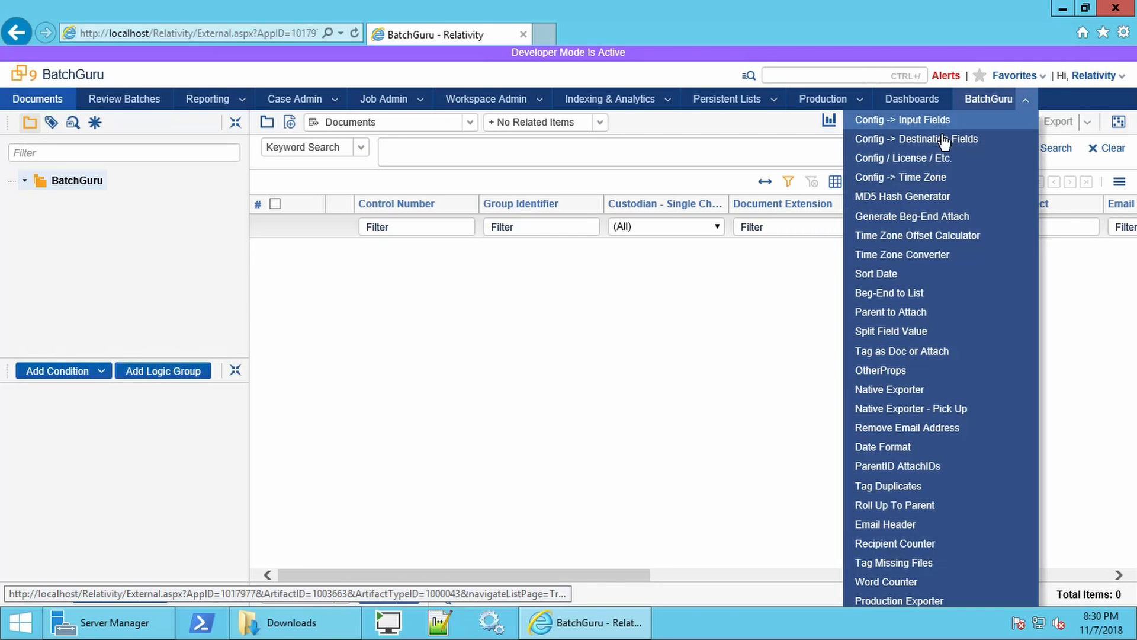
left_click(912, 159)
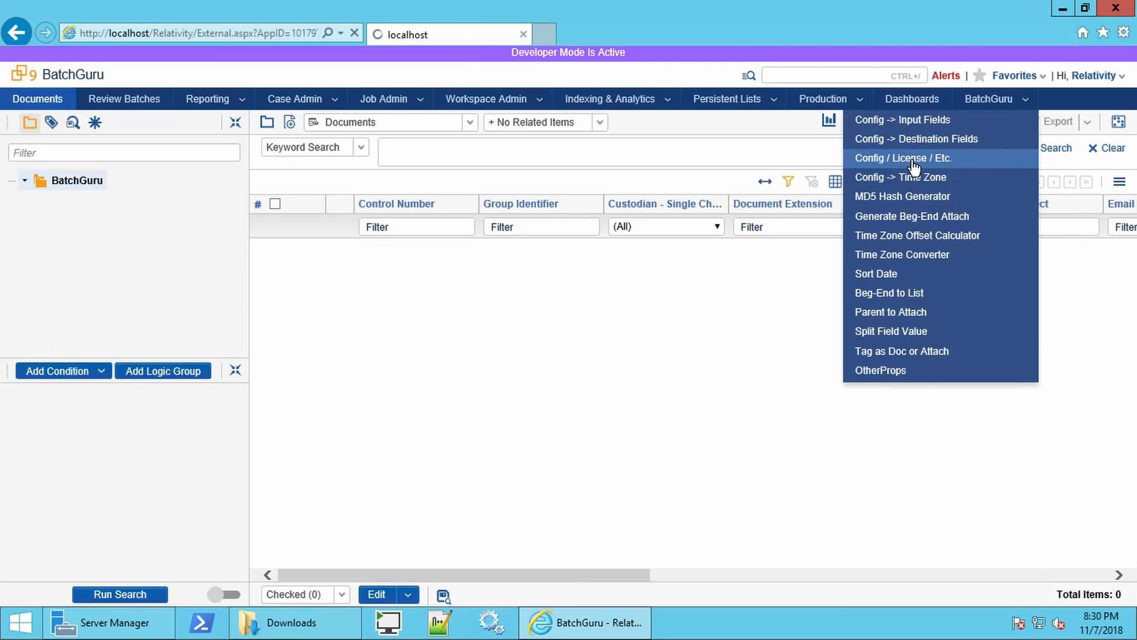
scroll(458, 369, "down", 1)
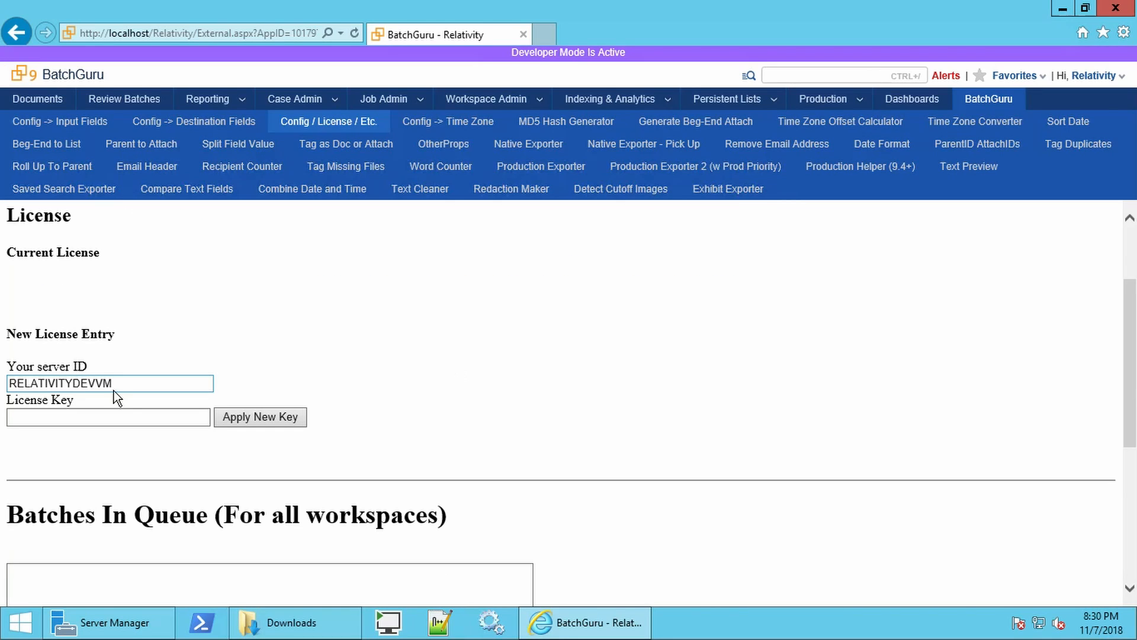
Highlight the server ID in the New License Entry section for reference
left_click(90, 383)
left_click_drag(122, 385, 8, 384)
left_click(73, 388)
left_click(120, 384)
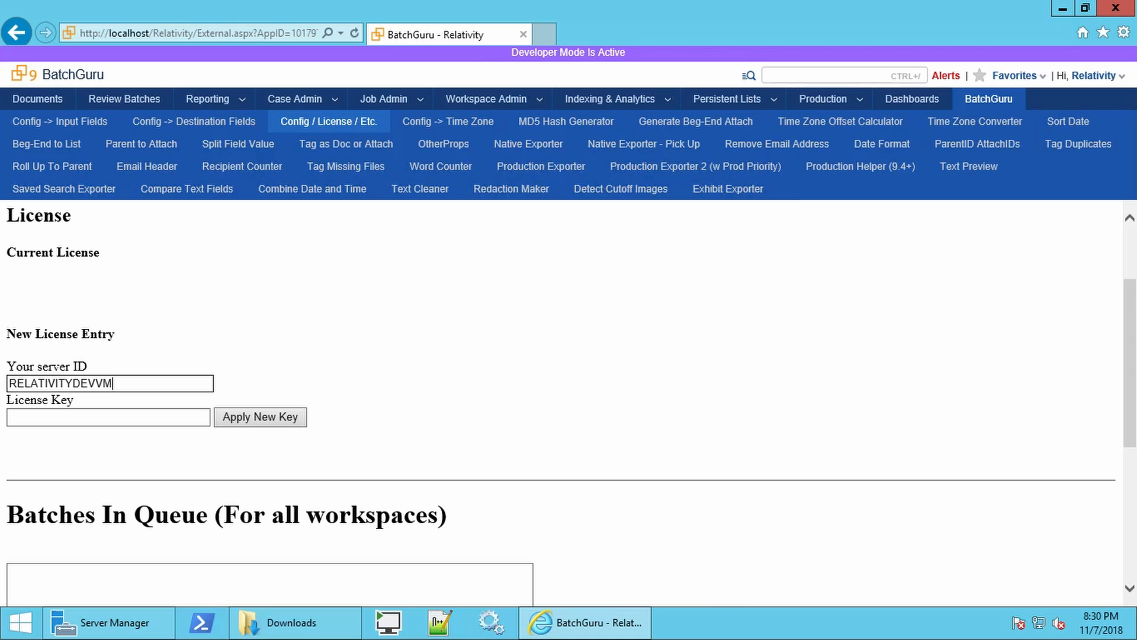
Paste the license key into the License Key field, apply it, and reload the license page to check the current license
left_click(77, 417)
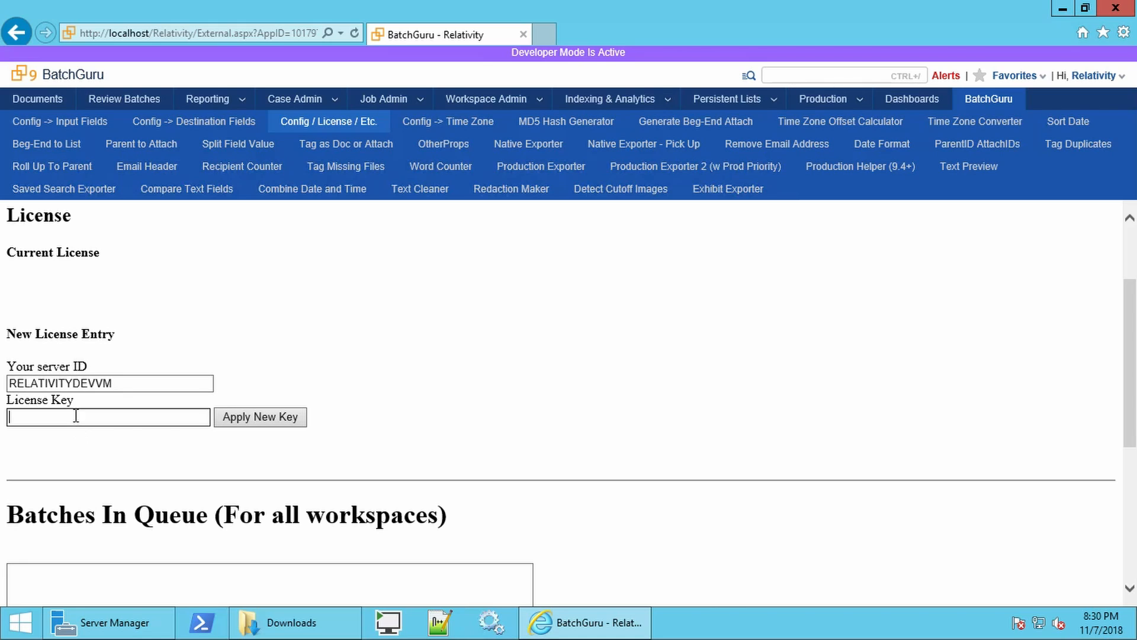
key("ctrl+v")
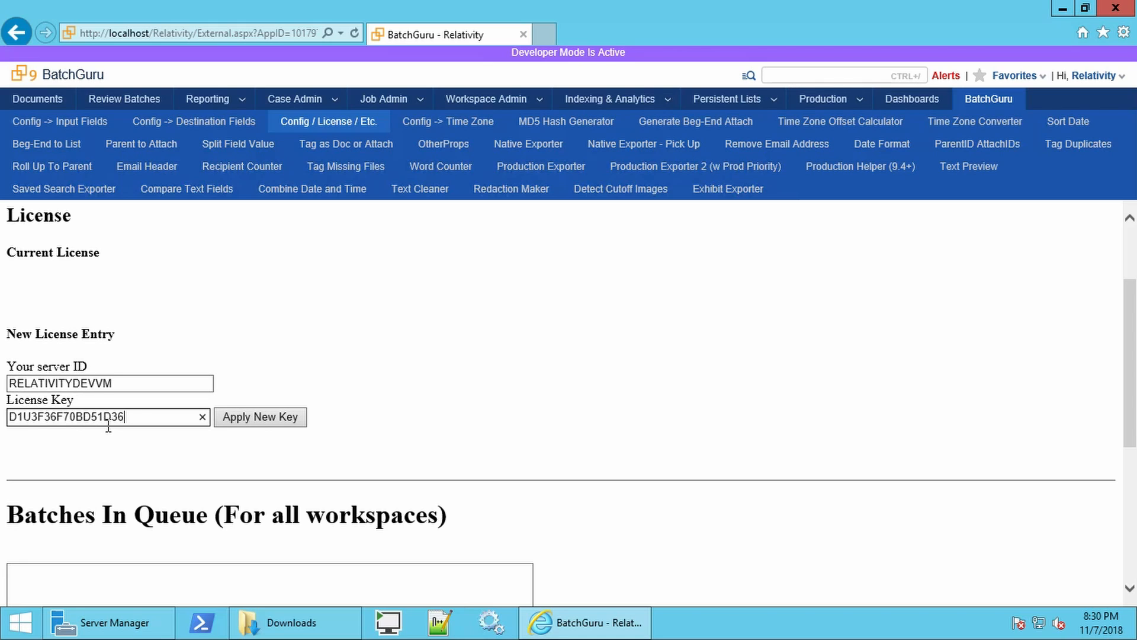
left_click(262, 417)
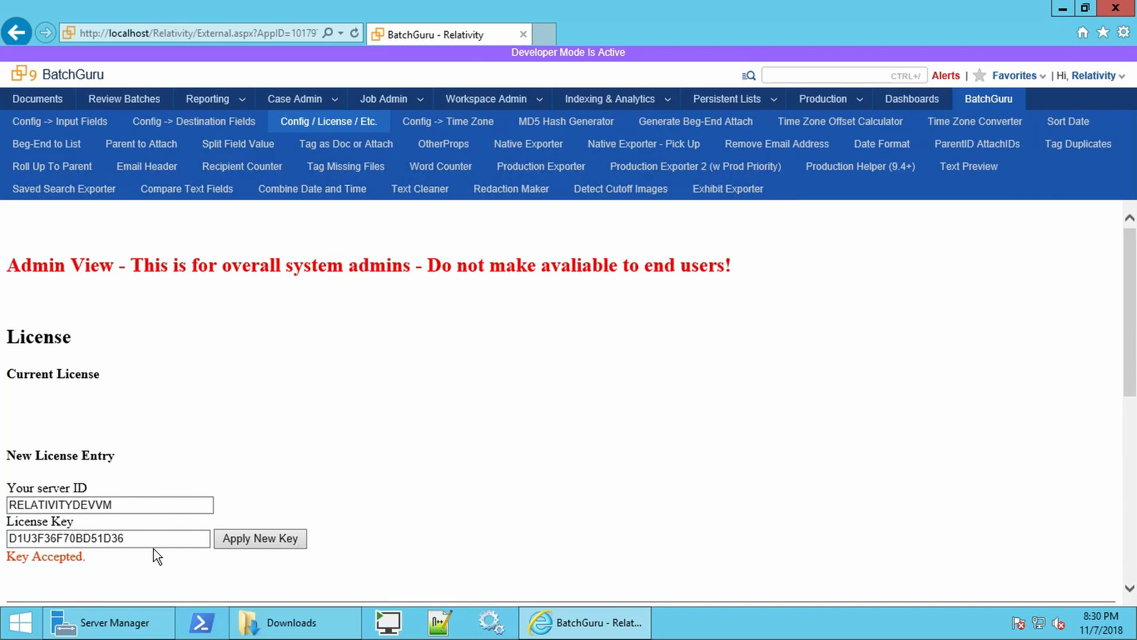
left_click(320, 121)
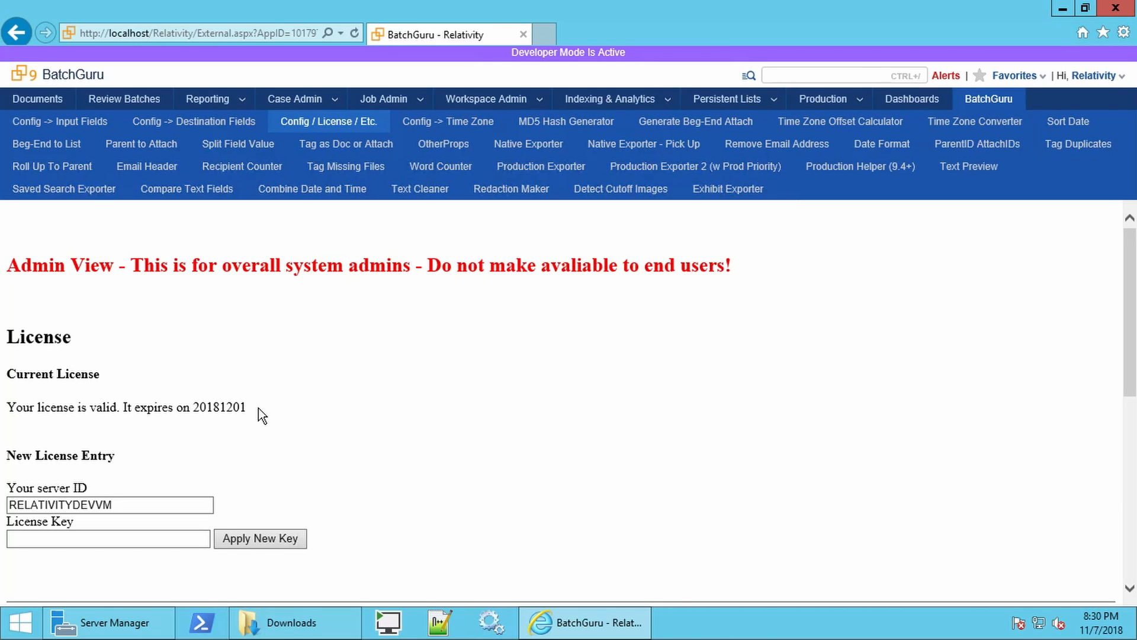
Find the Agents admin page with the quick search "agen" and start creating a new agent
left_click(842, 77)
type("agen")
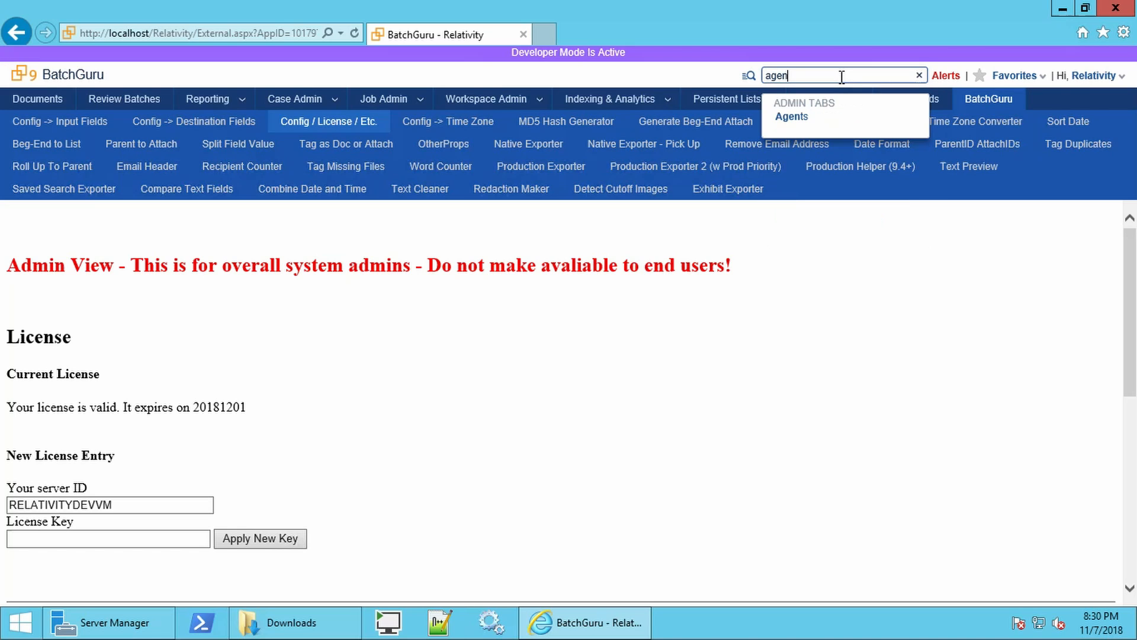
key("Down")
key("Return")
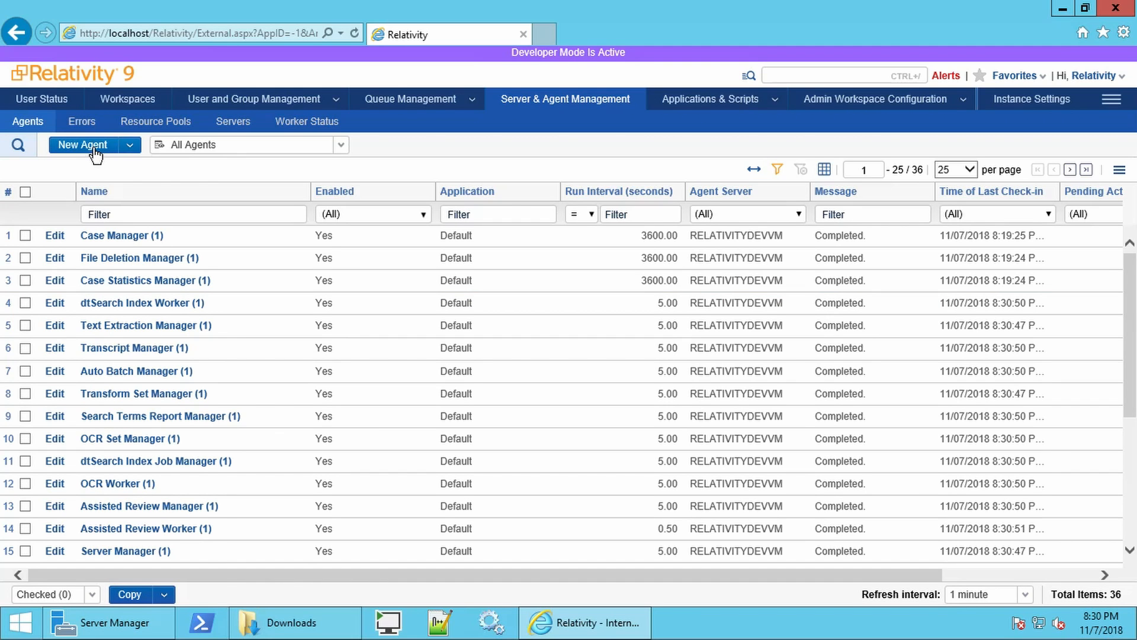
left_click(93, 155)
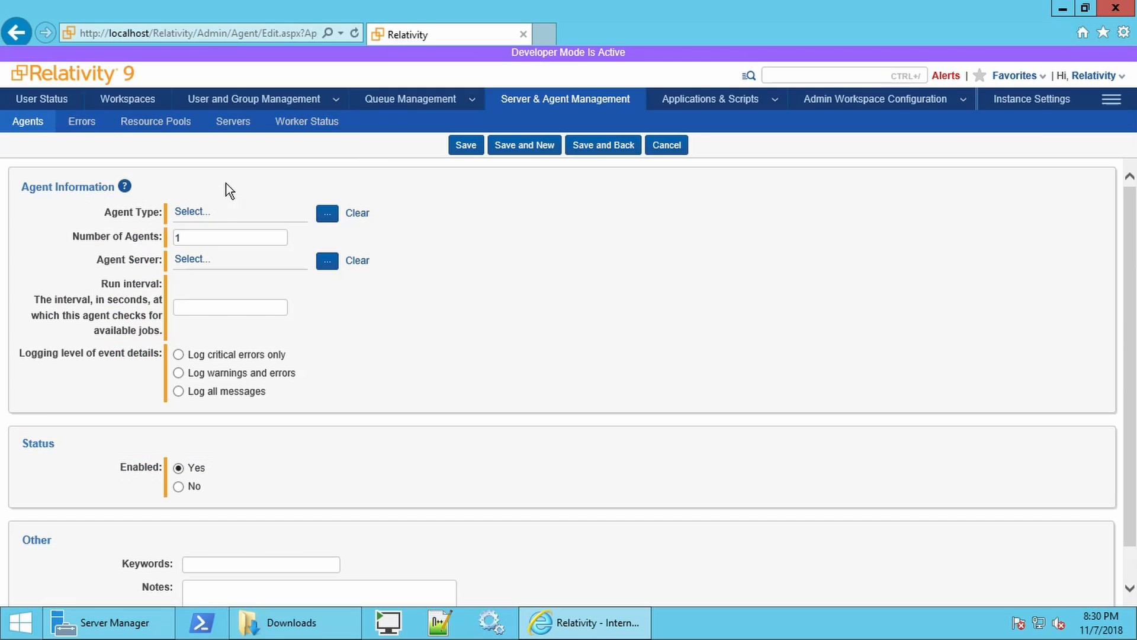
Filter the agent types by application name "batch" and set the new agent's type to BatchGuru Agent
left_click(326, 214)
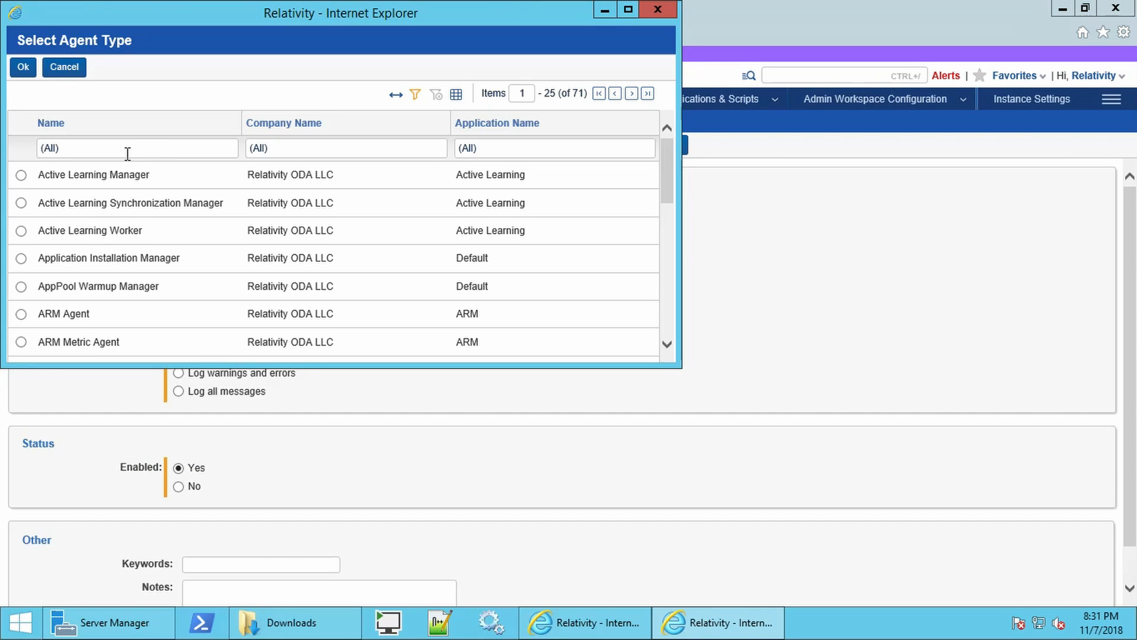
left_click(493, 152)
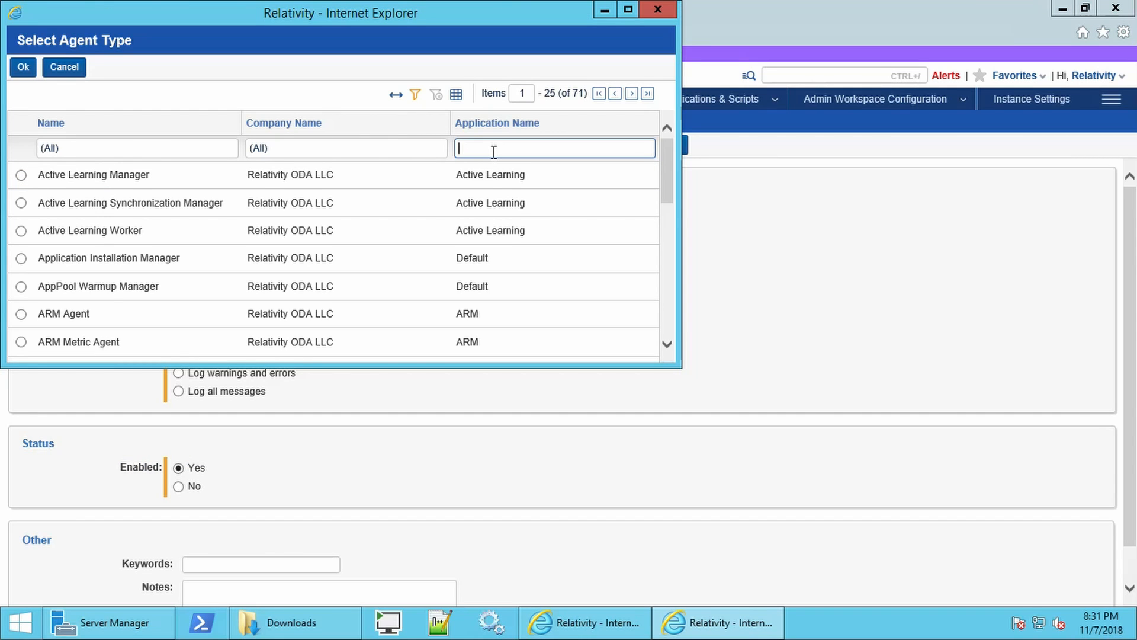
type("batch")
key("Return")
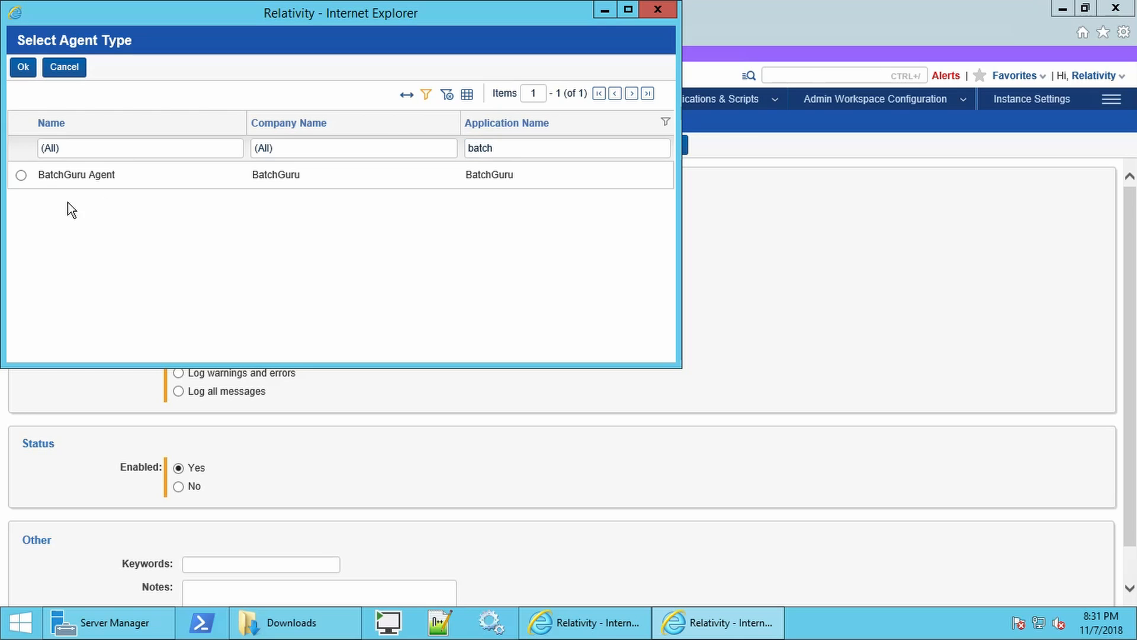
left_click(21, 175)
left_click(23, 66)
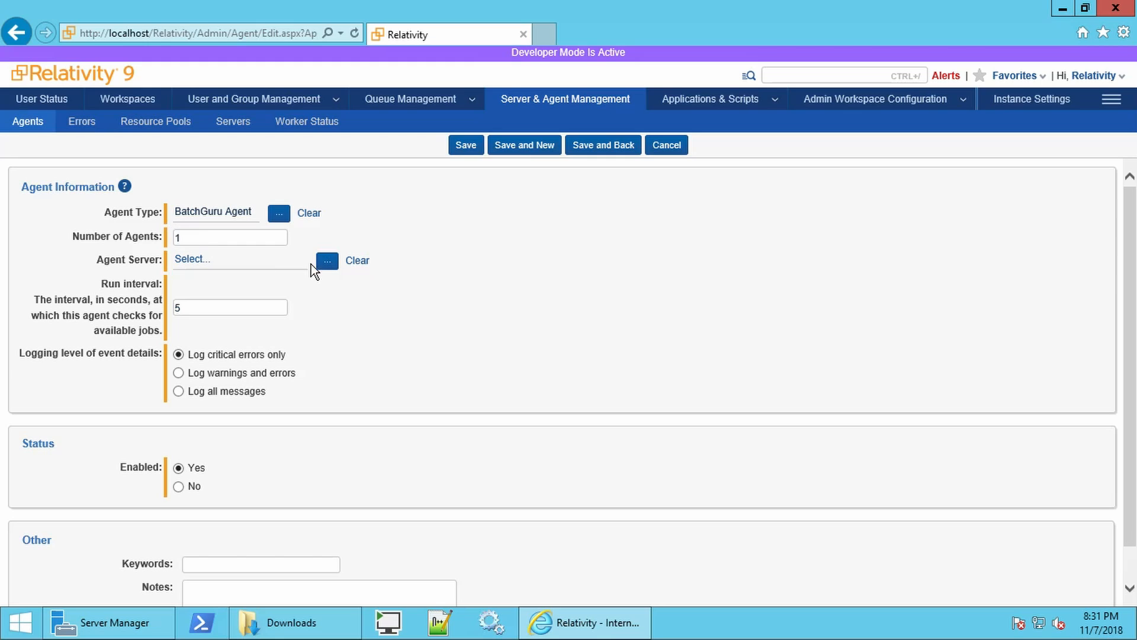
Set the agent server to RELATIVITYDEVVM and save the new BatchGuru agent
left_click(326, 262)
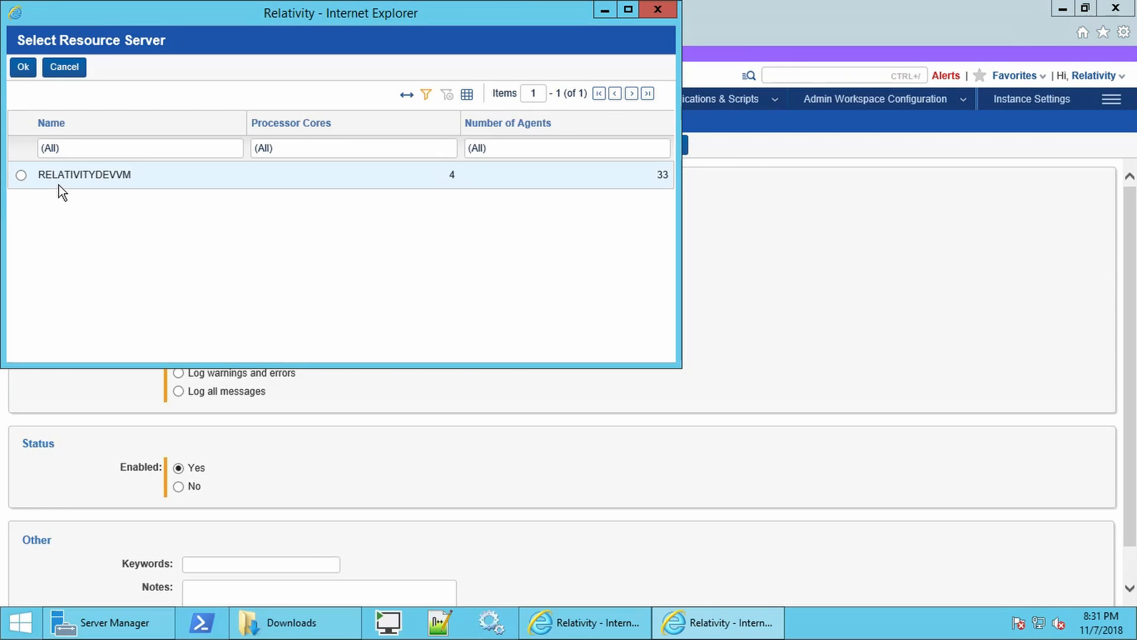
left_click(22, 175)
left_click(25, 70)
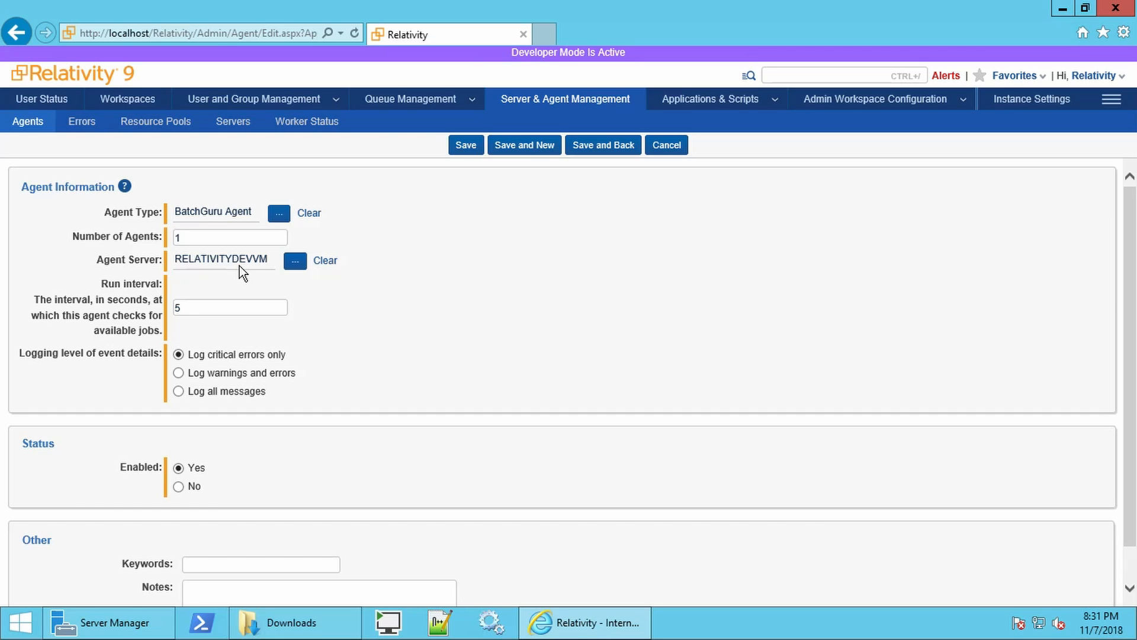
left_click(463, 149)
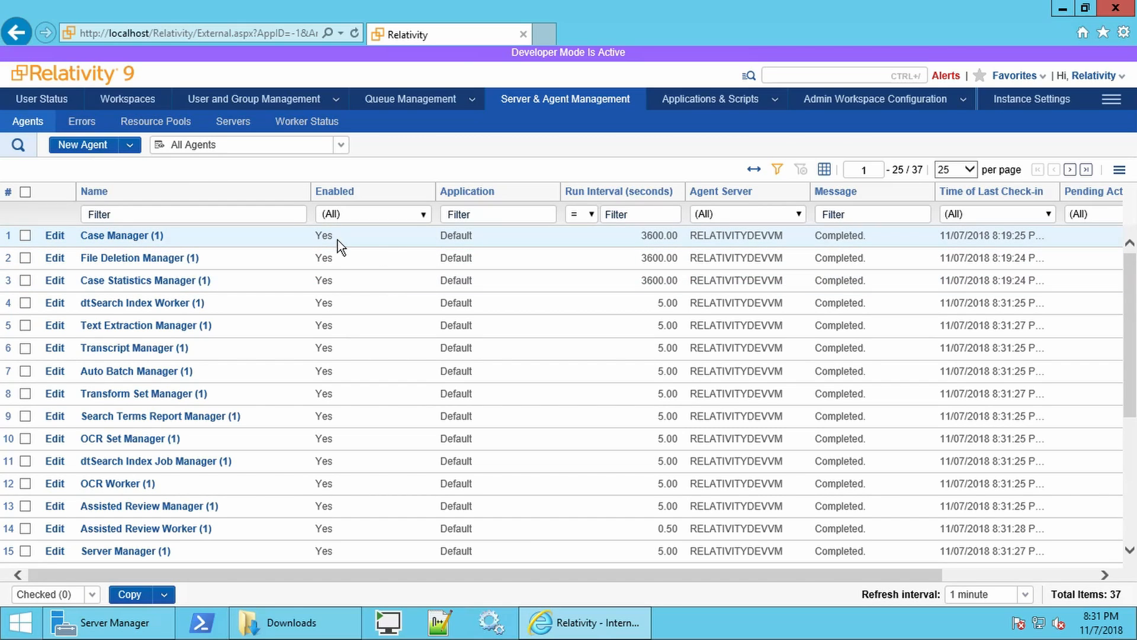
Filter the agents list by application "batch" to check the new agent's status
left_click(459, 213)
type("batch")
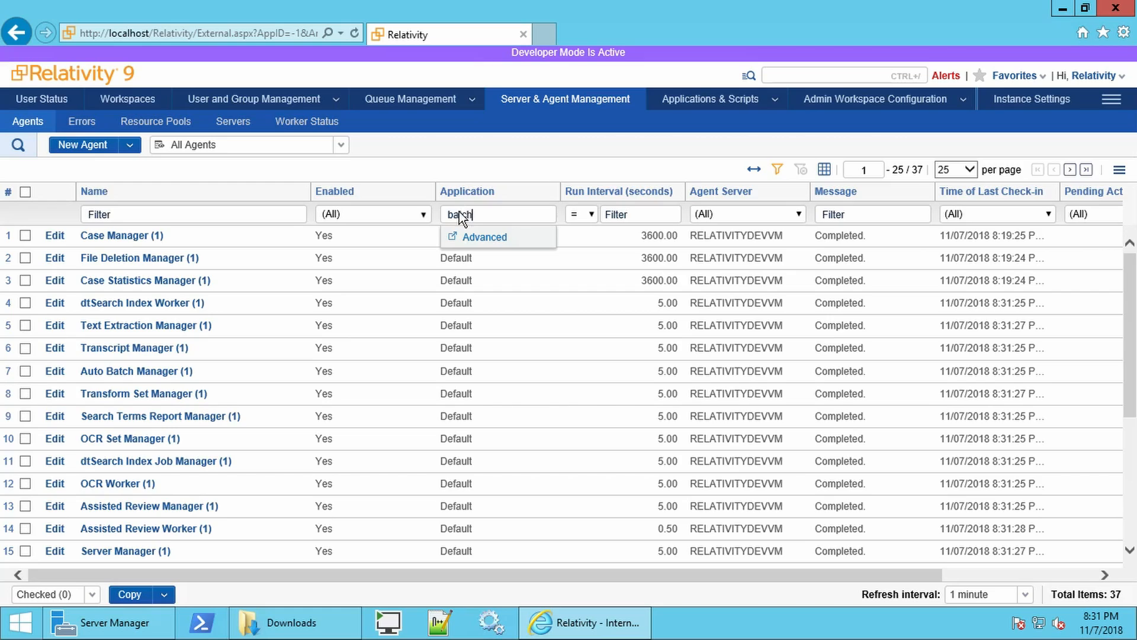
key("Return")
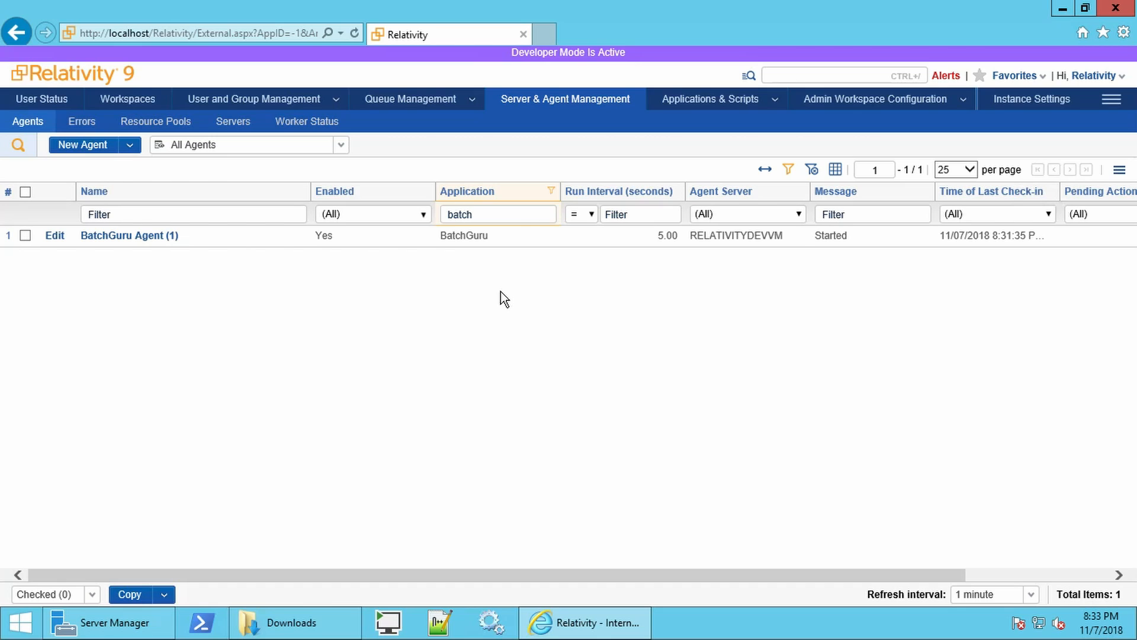
Return to the workspaces list and open the BatchGuru workspace
left_click(142, 105)
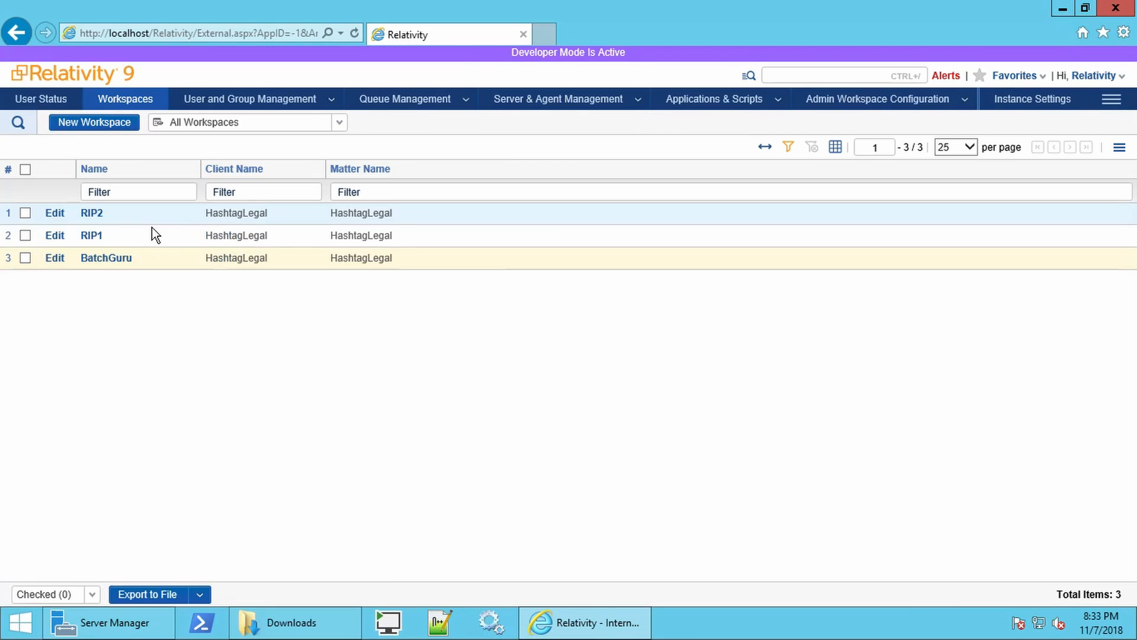
left_click(114, 259)
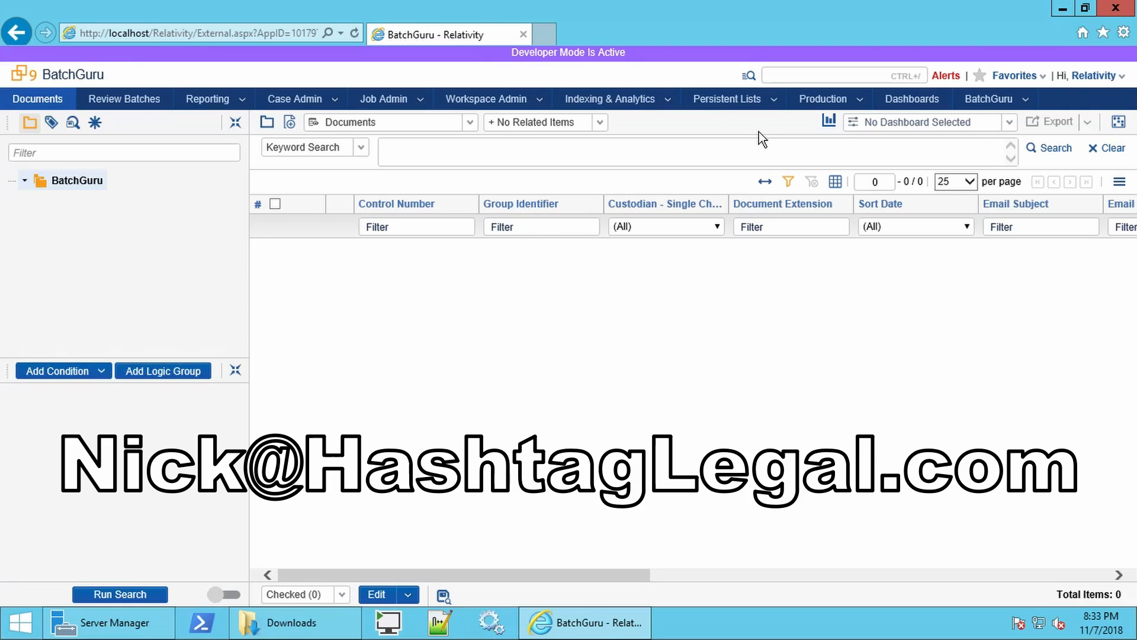